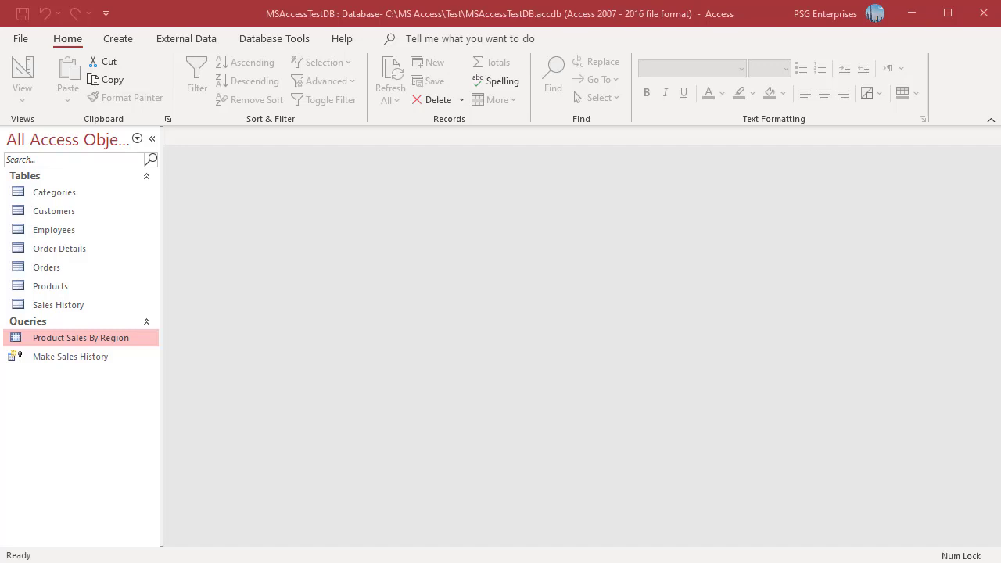
Step: Open the Product Sales By Region crosstab query in design and set the Category criterion to [Which Category?]
double_click(116, 340)
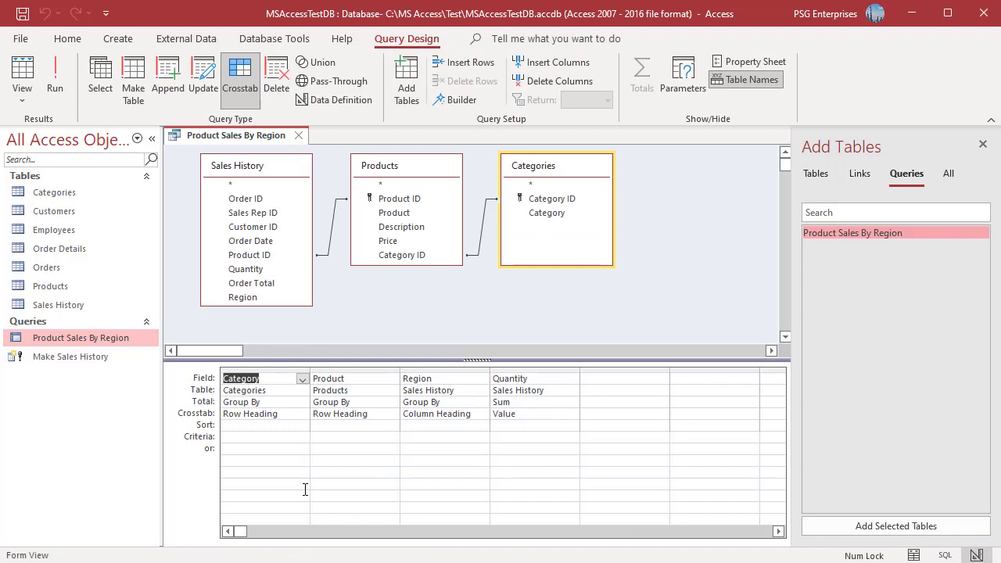
left_click(227, 438)
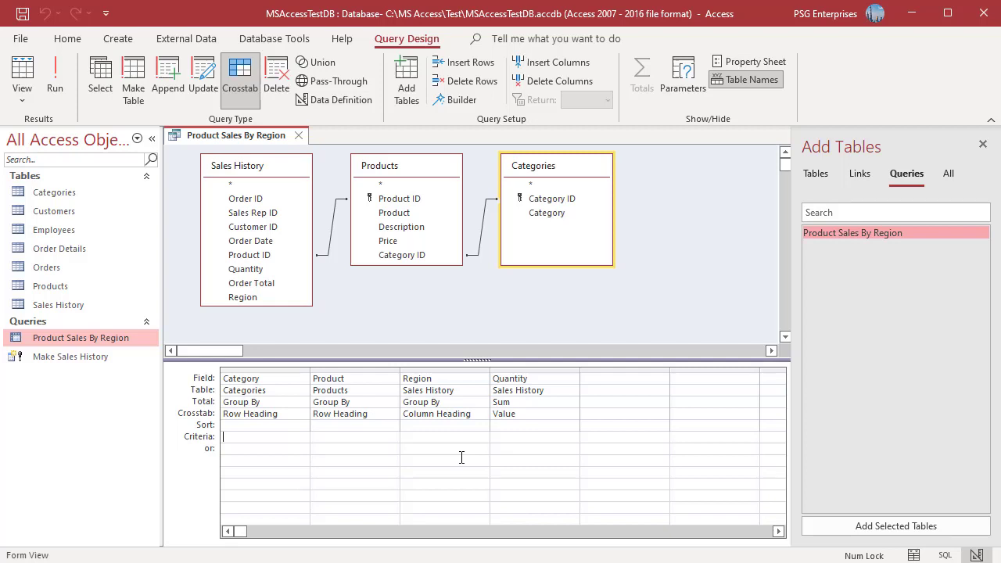
type("[Which Category?]")
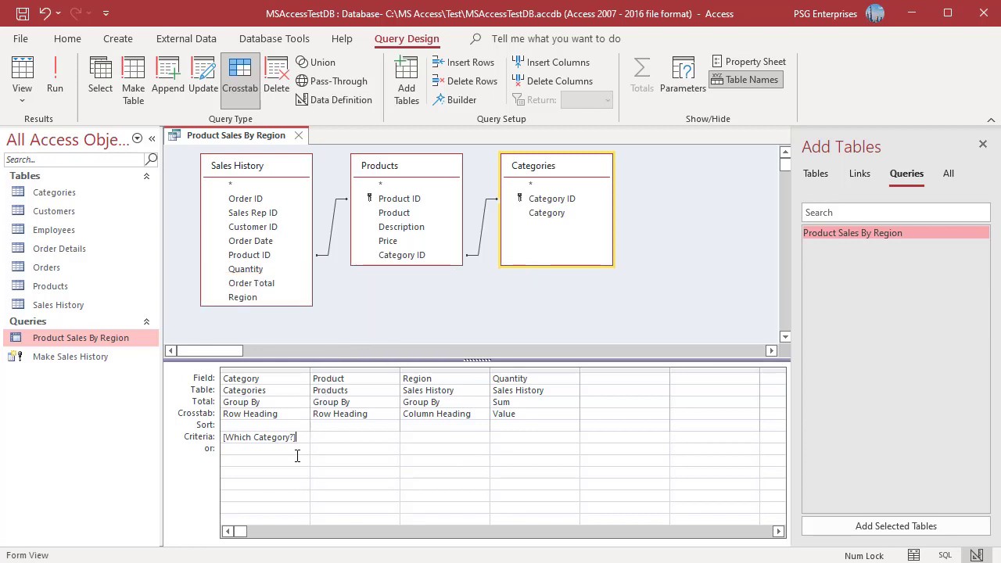
Step: Declare the query parameter [Which Category?] with the Short Text data type
left_click(683, 78)
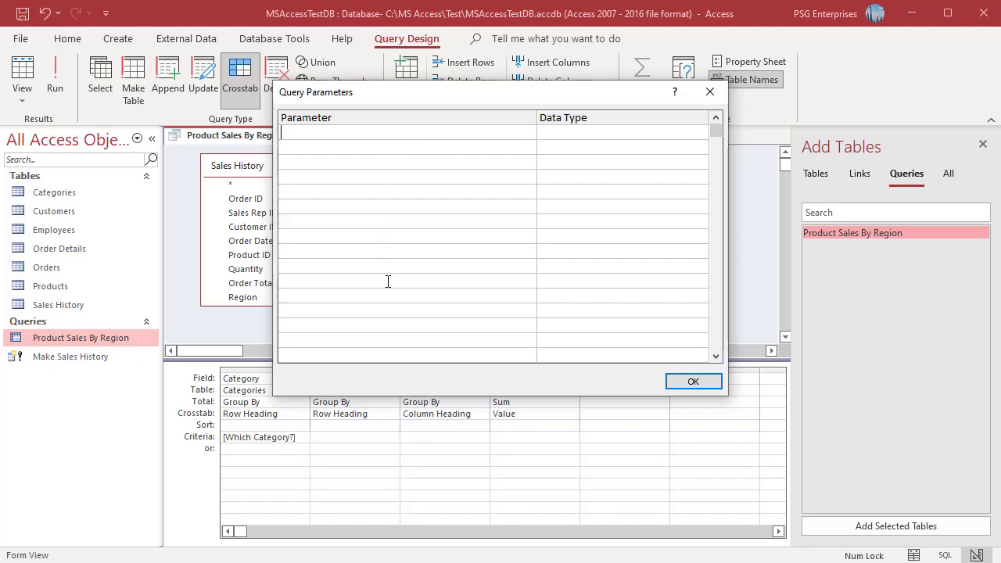
type("[Which Category?]")
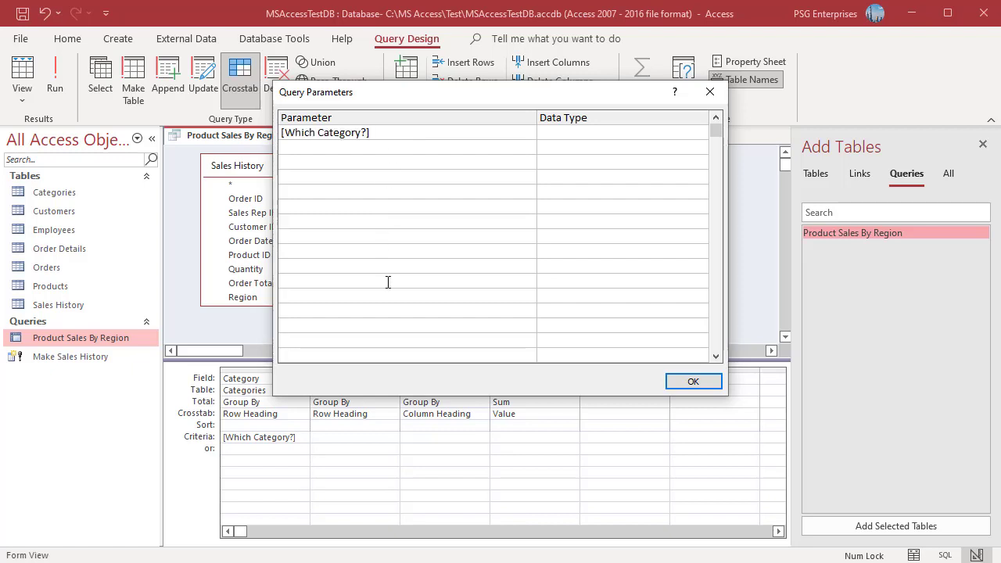
left_click(591, 139)
type("Short Text")
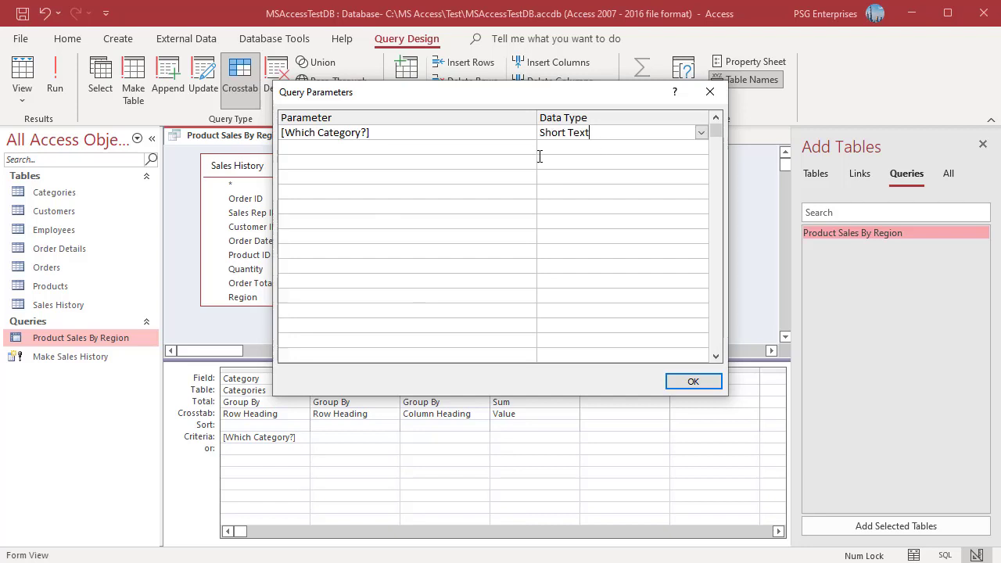
key("shift+Tab")
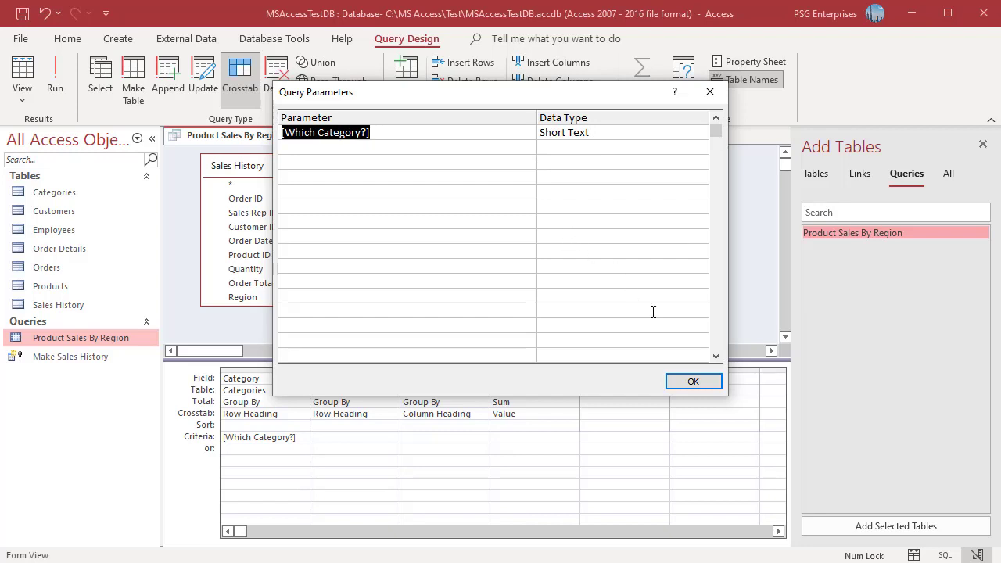
left_click(684, 383)
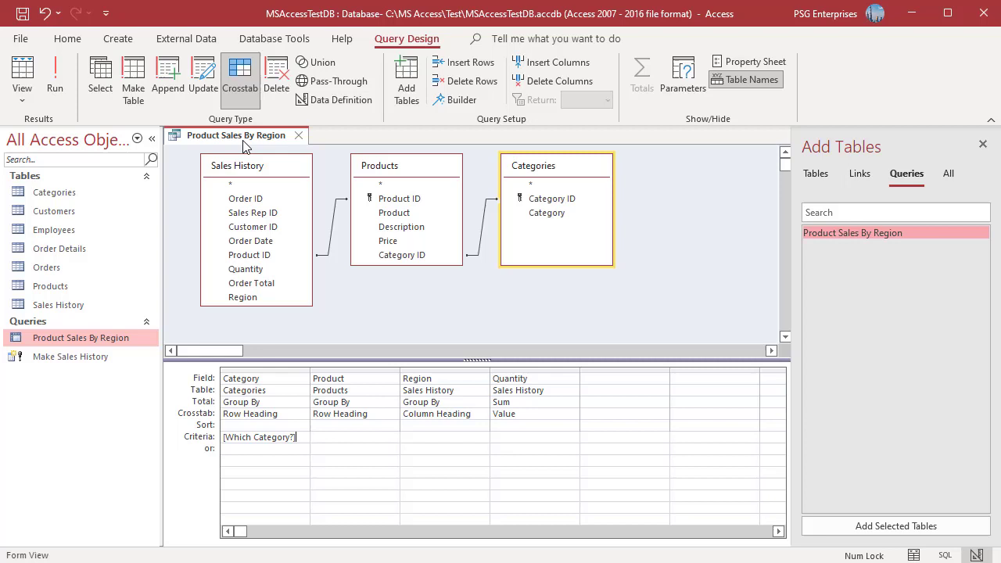
Step: Run the crosstab query with Vases as the category
left_click(52, 91)
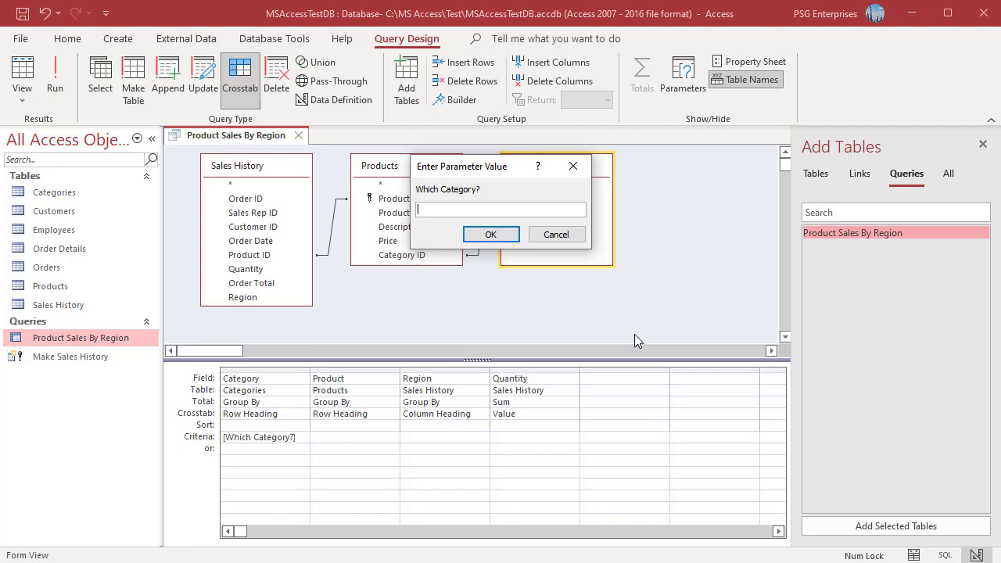
type("Vases")
left_click(490, 236)
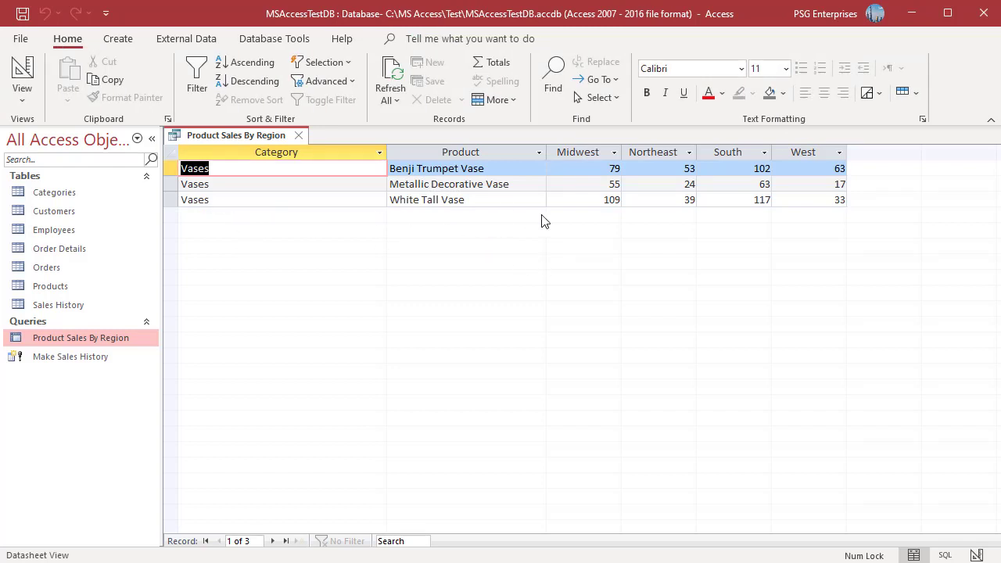
Step: Return to the query design and change the Category criterion to Like [Which Category?] & "*"
left_click(976, 555)
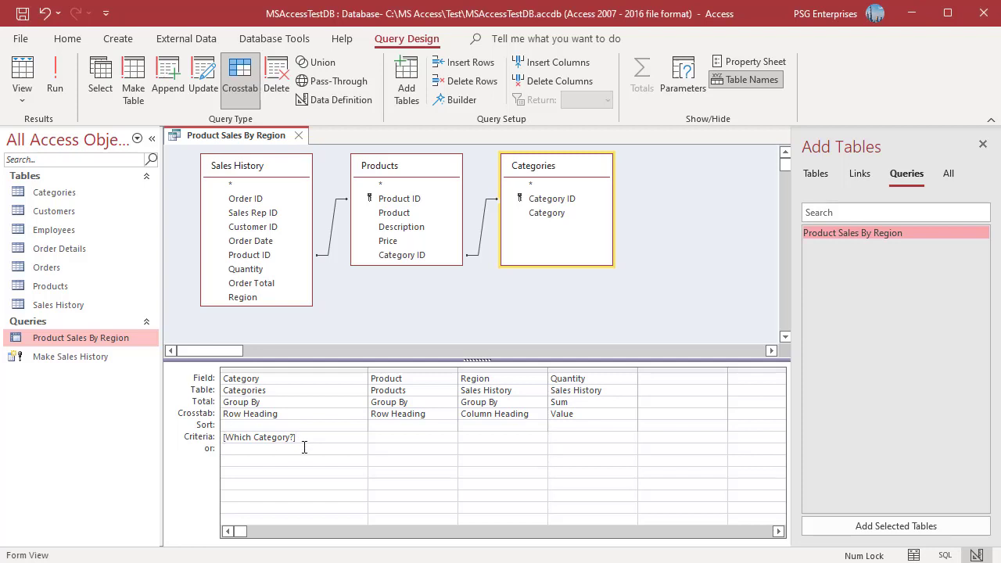
type("Like")
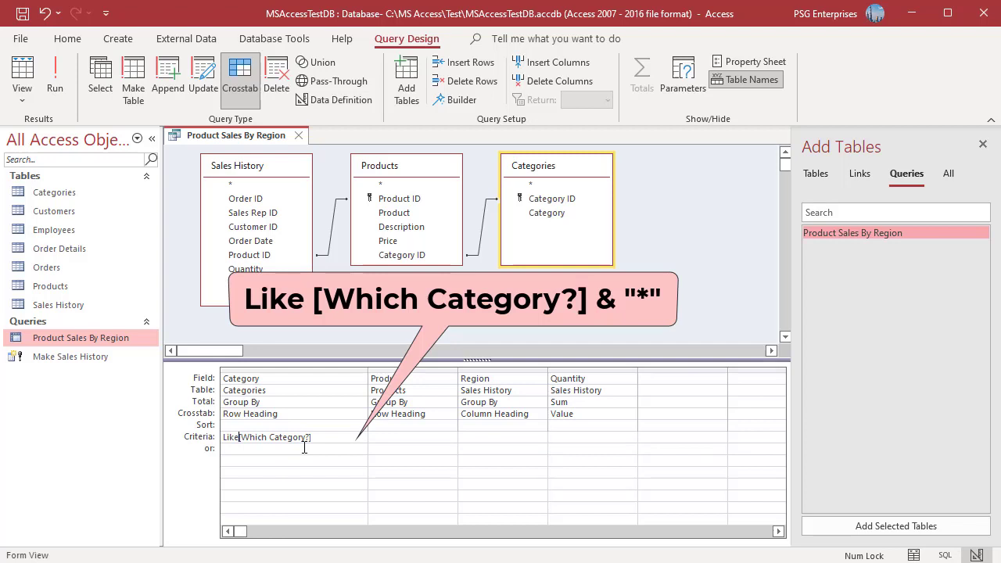
key("End")
type("& \"*\"")
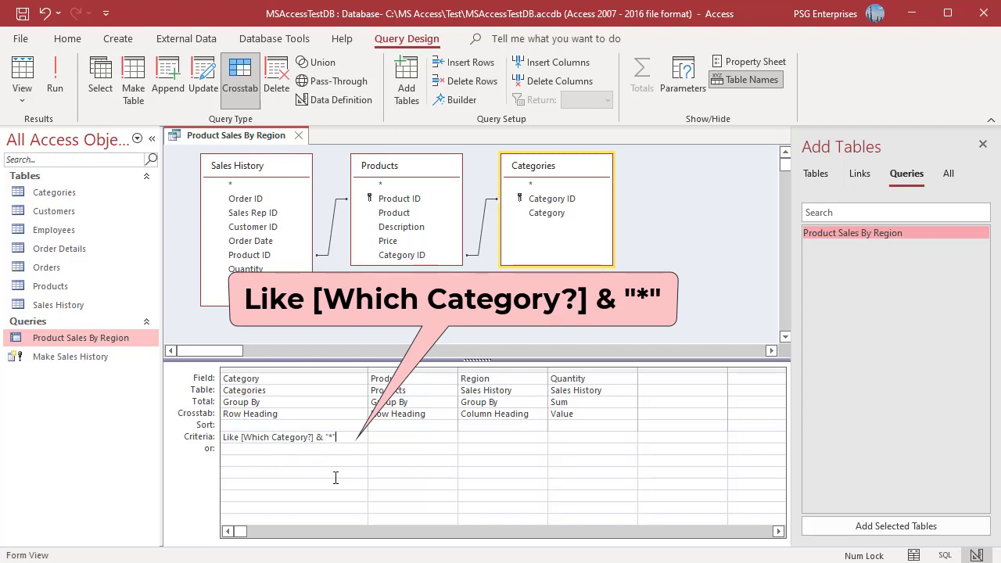
Step: Run the wildcard version of the query with Wall as the category
left_click(55, 90)
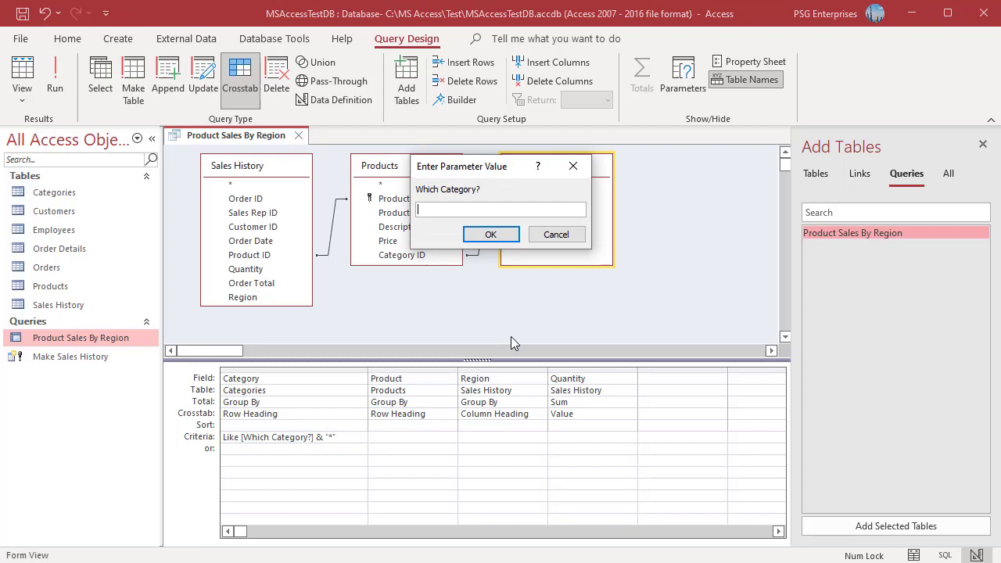
type("Wall")
left_click(486, 236)
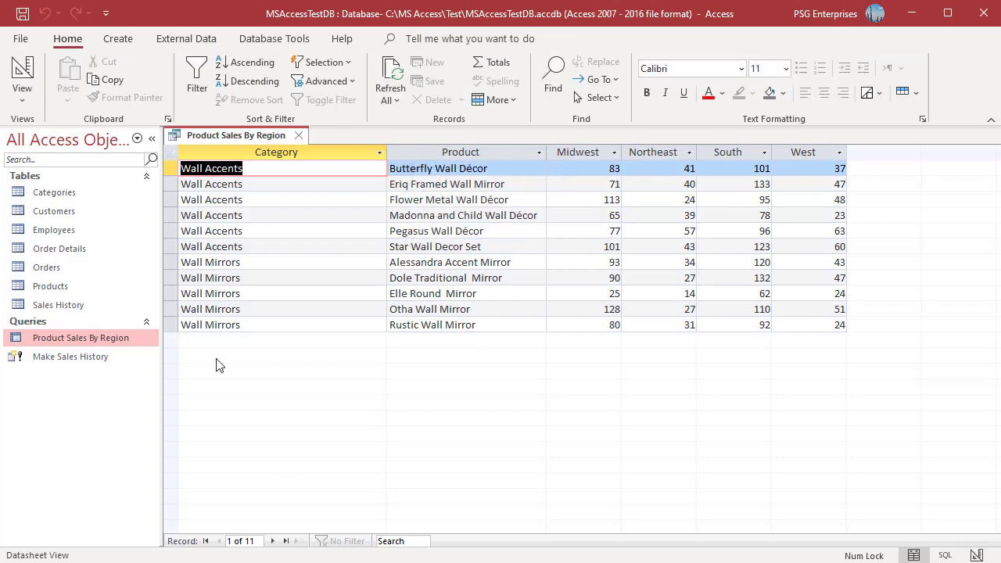
Step: Return to the query design, clear the Category criterion and set the Region criterion to [Which Region?]
left_click(976, 555)
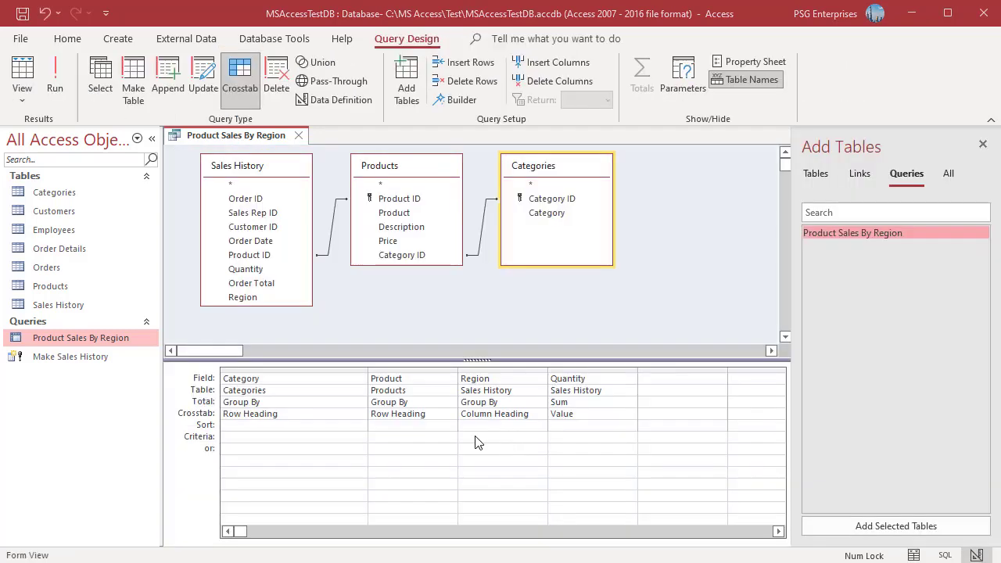
left_click(475, 437)
type("[Which Region?]")
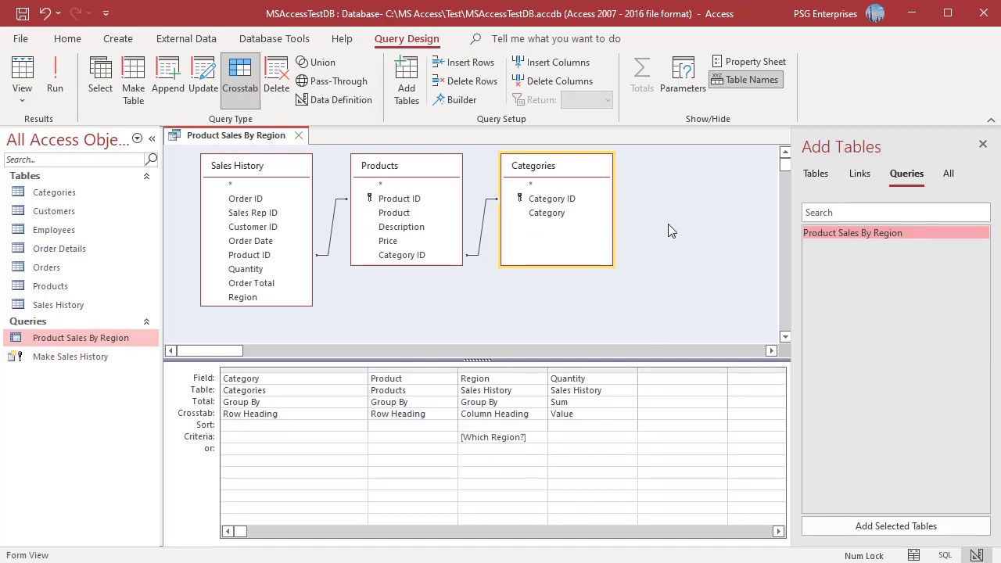
Step: Declare the query parameter [Which Region?] with the Short Text data type
left_click(671, 91)
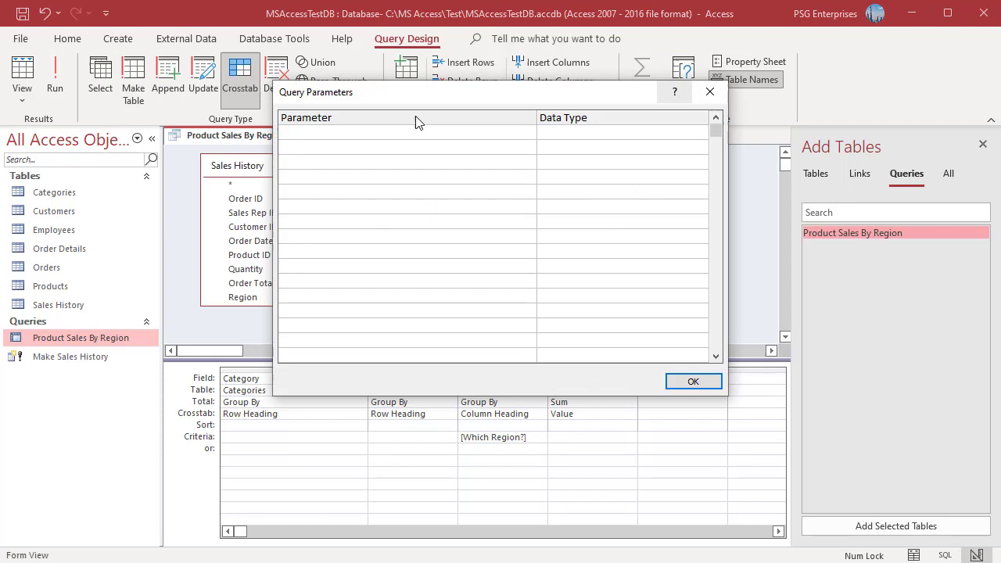
type("[Which Region?]")
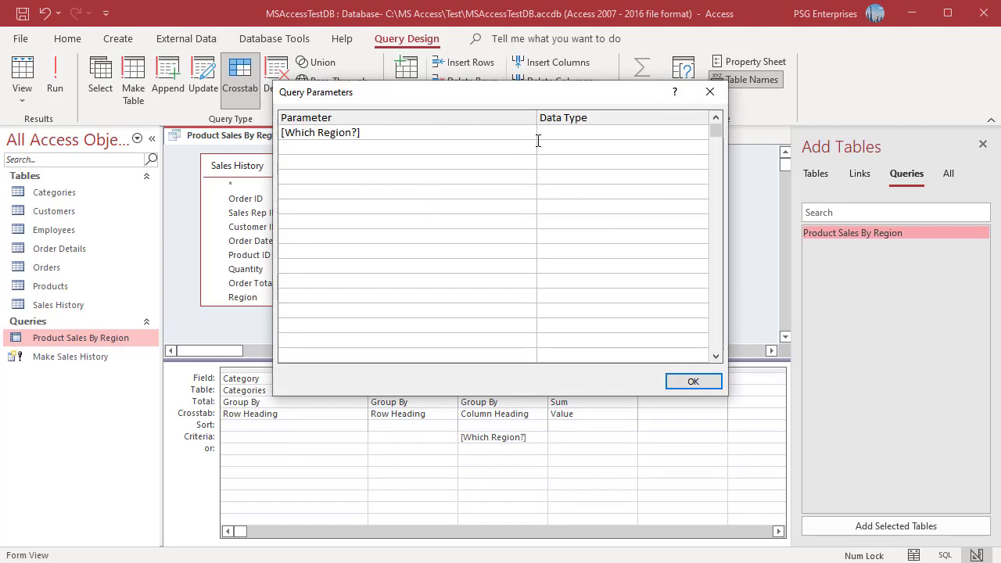
left_click(559, 131)
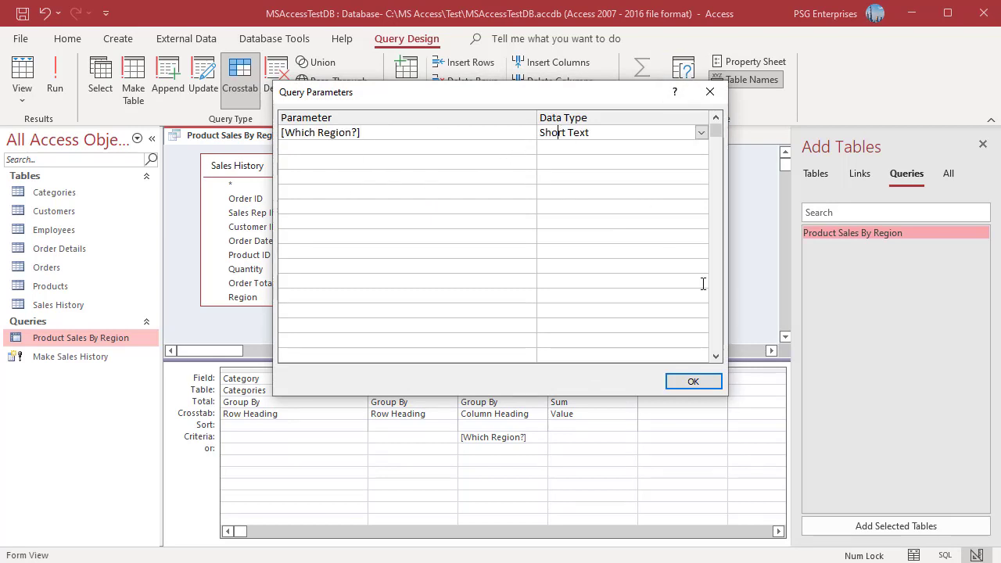
left_click(692, 383)
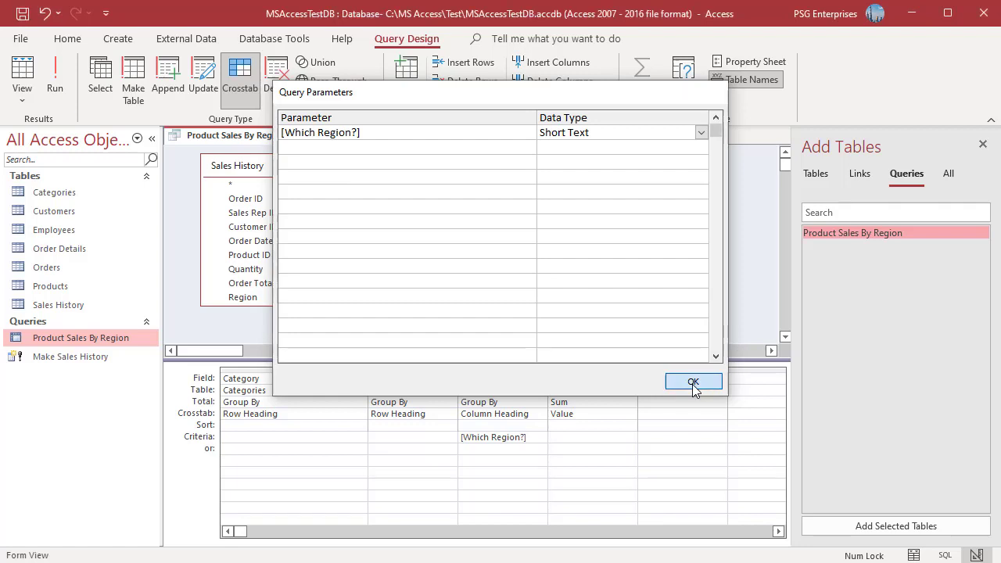
Step: Run the crosstab query with West as the region
left_click(54, 78)
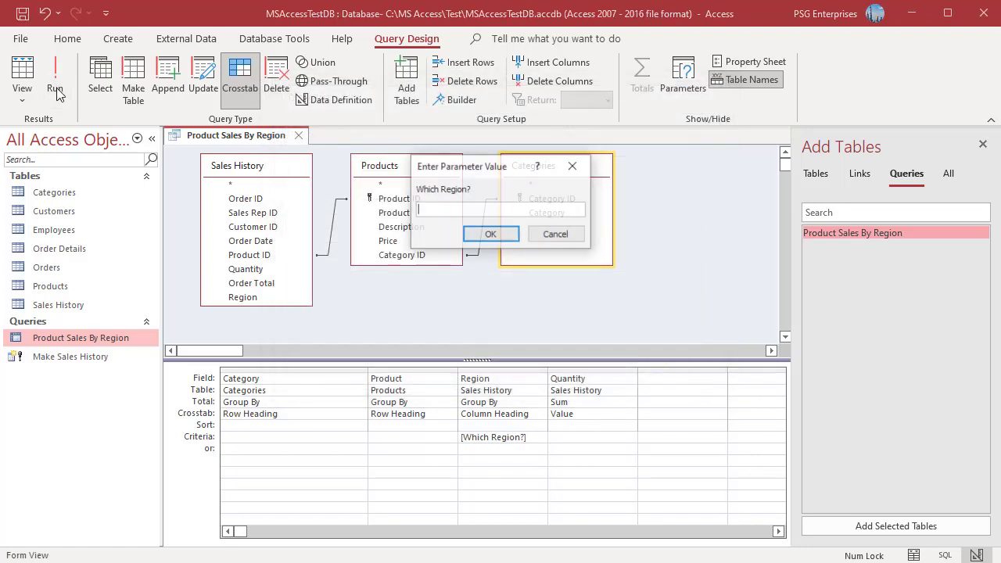
type("West")
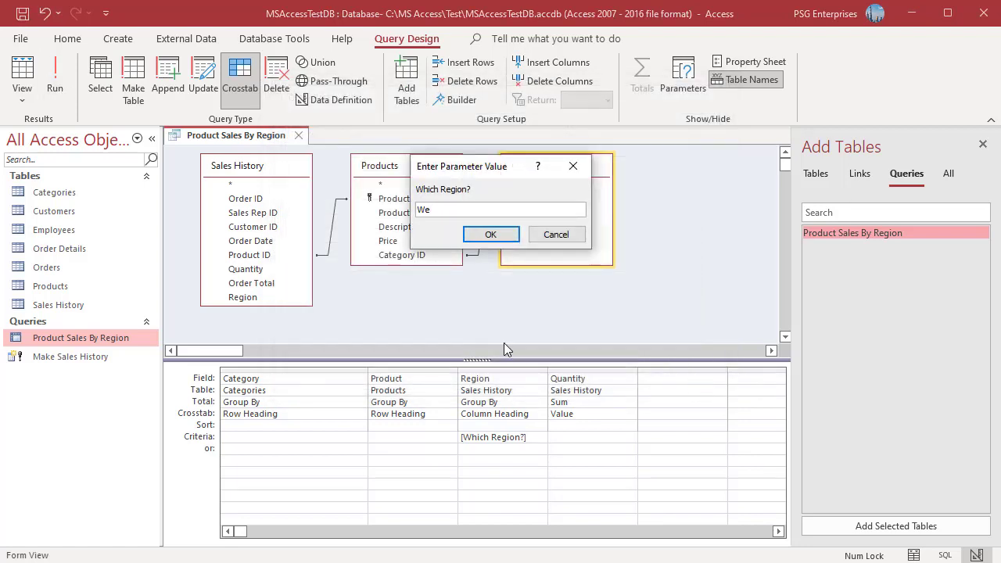
left_click(489, 234)
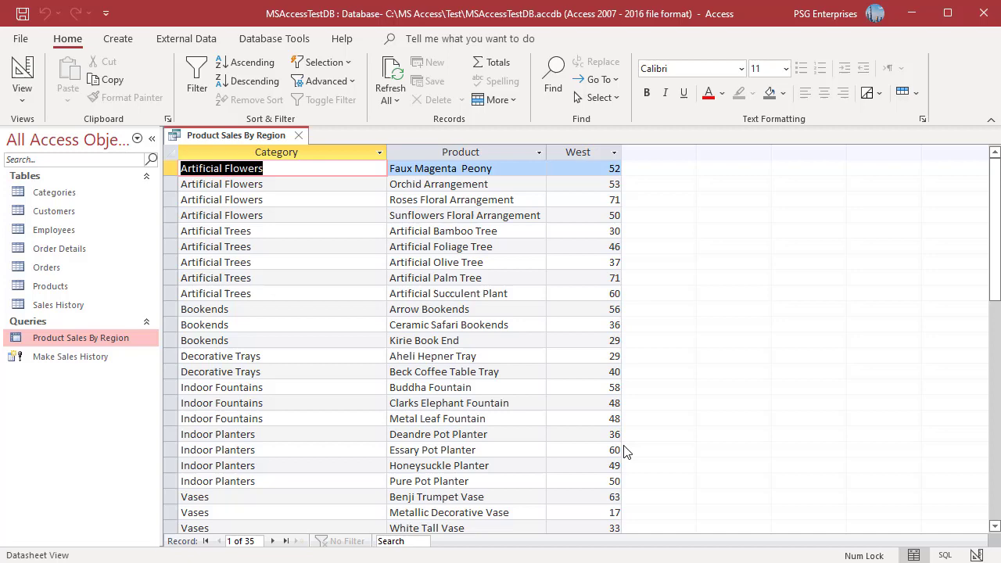
Step: Add [Which Category?] as the Category criterion alongside the Region one in the query design, declared as a second Short Text parameter
left_click(976, 555)
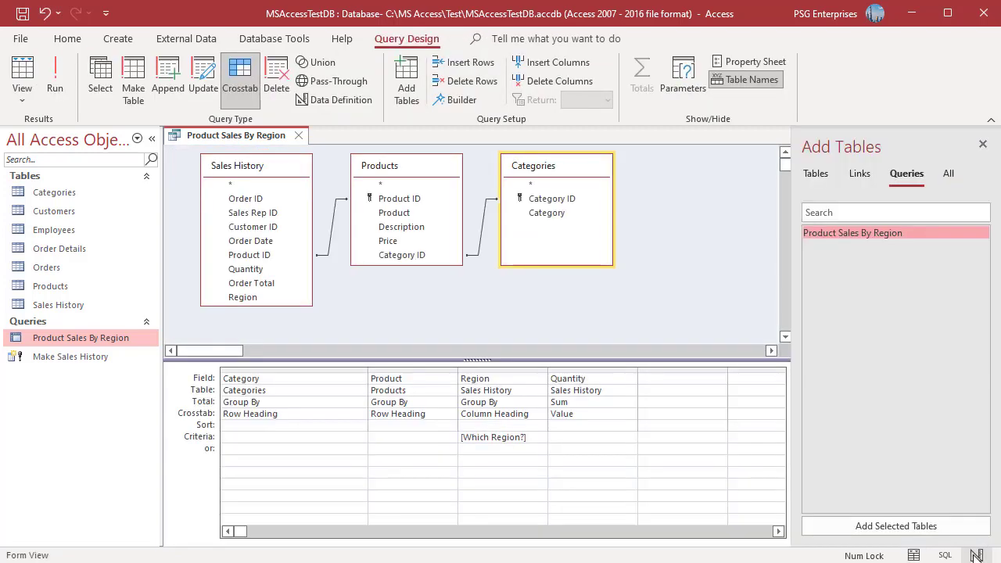
key("ctrl+z")
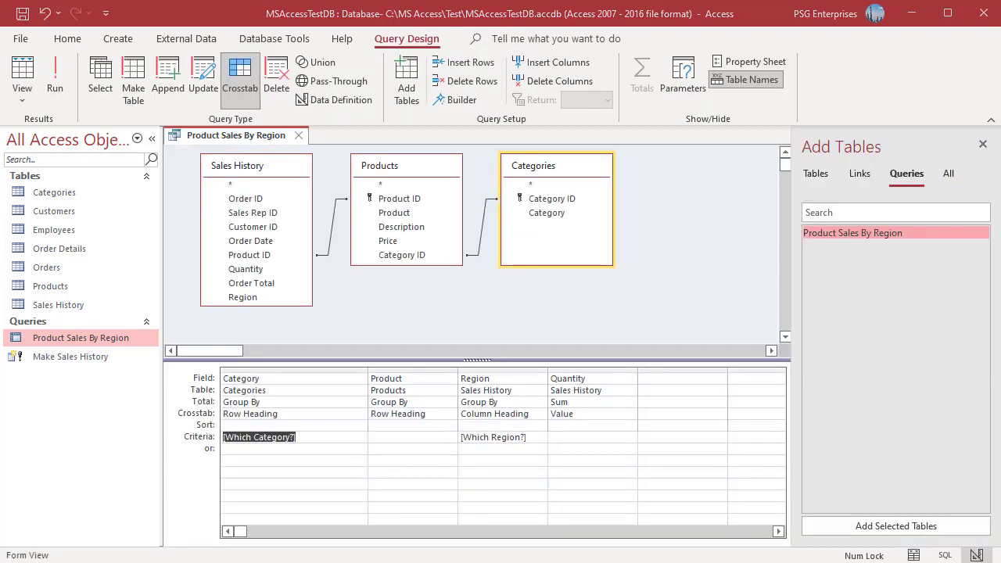
left_click(318, 440)
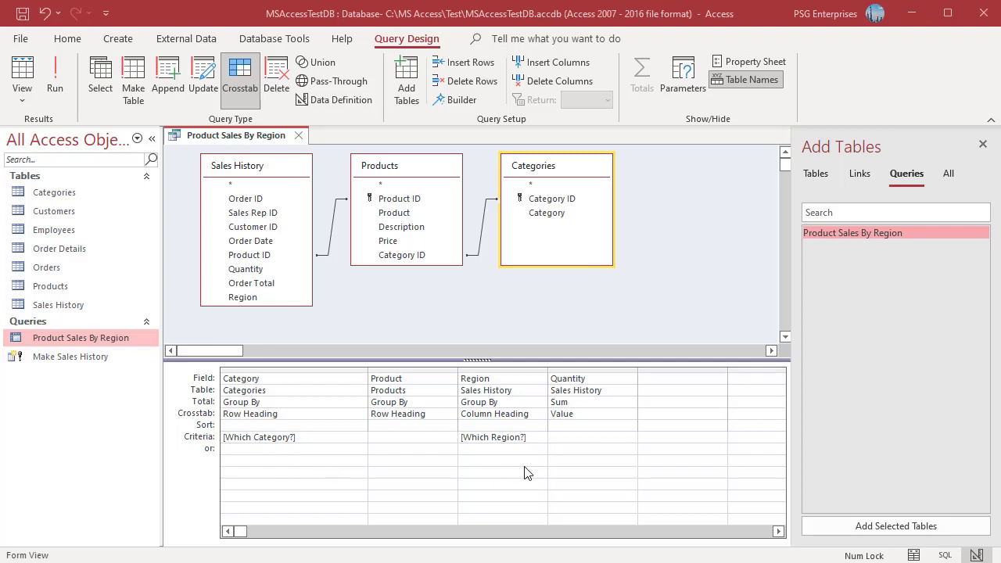
left_click(678, 82)
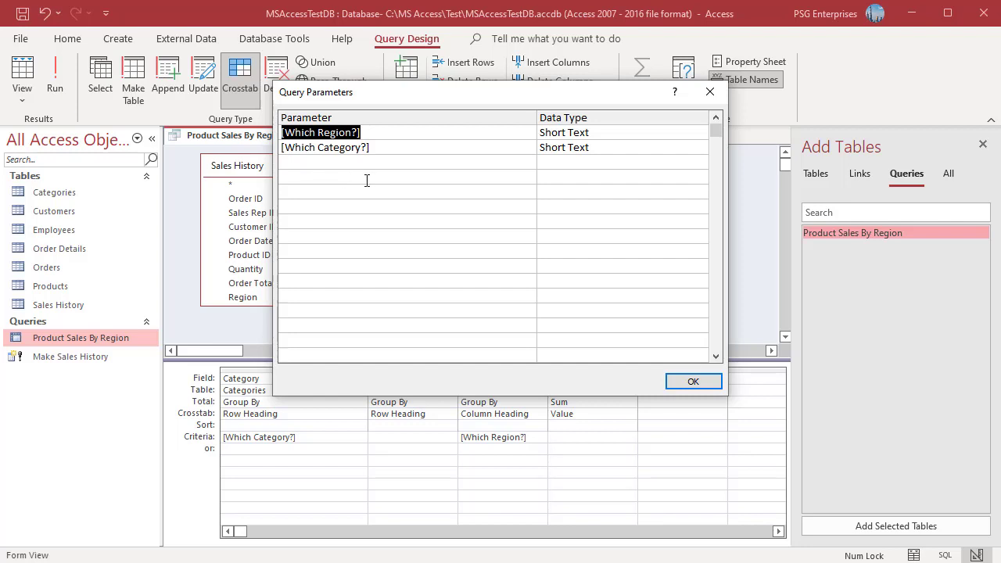
left_click(691, 382)
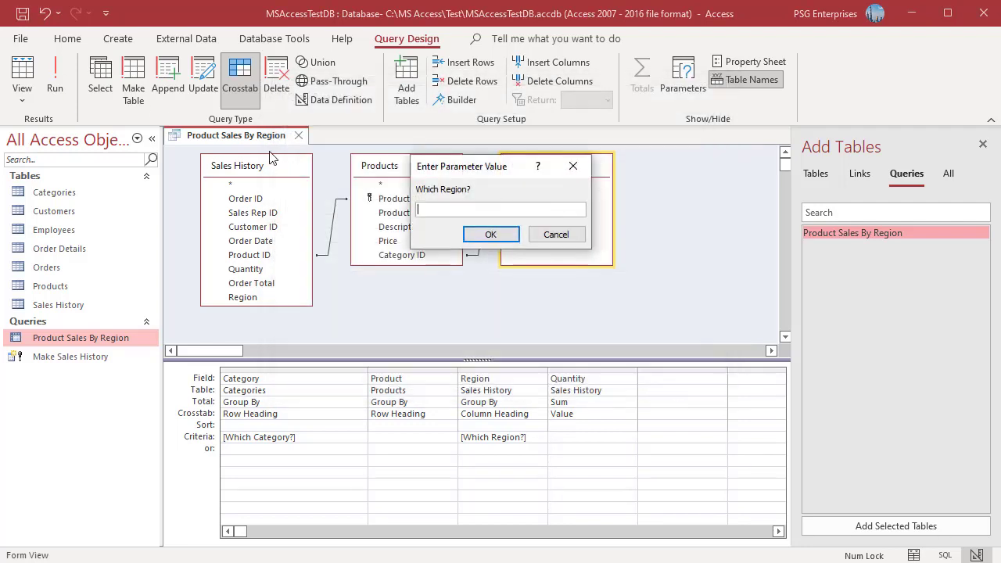
Step: Run the two-parameter query with West as the region and Vases as the category
type("West")
left_click(490, 235)
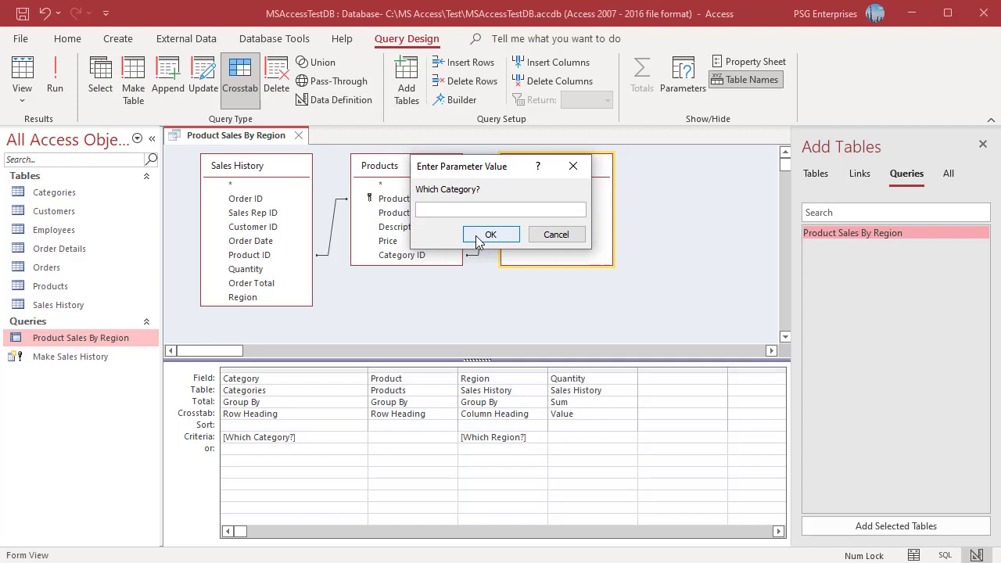
type("Vases")
left_click(491, 234)
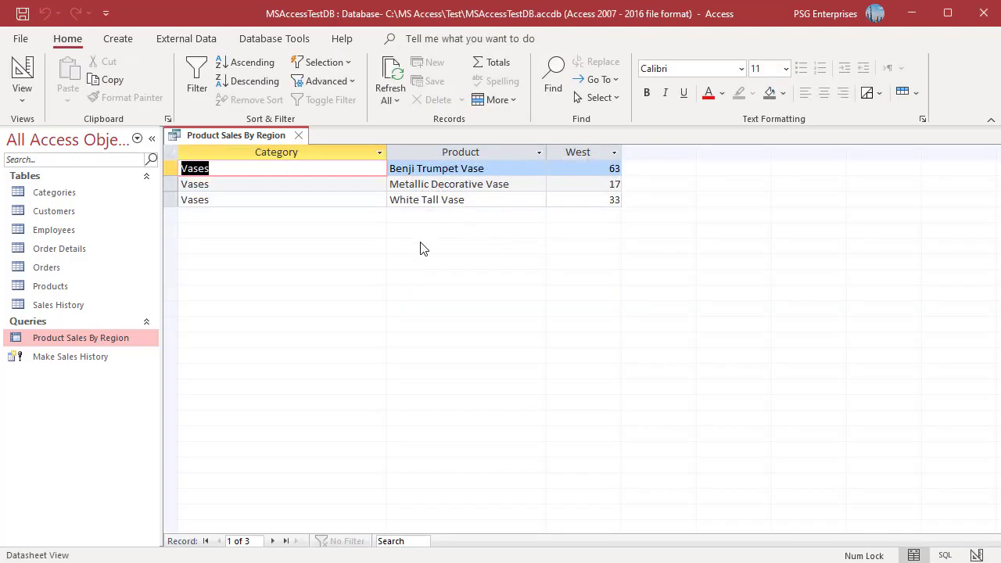